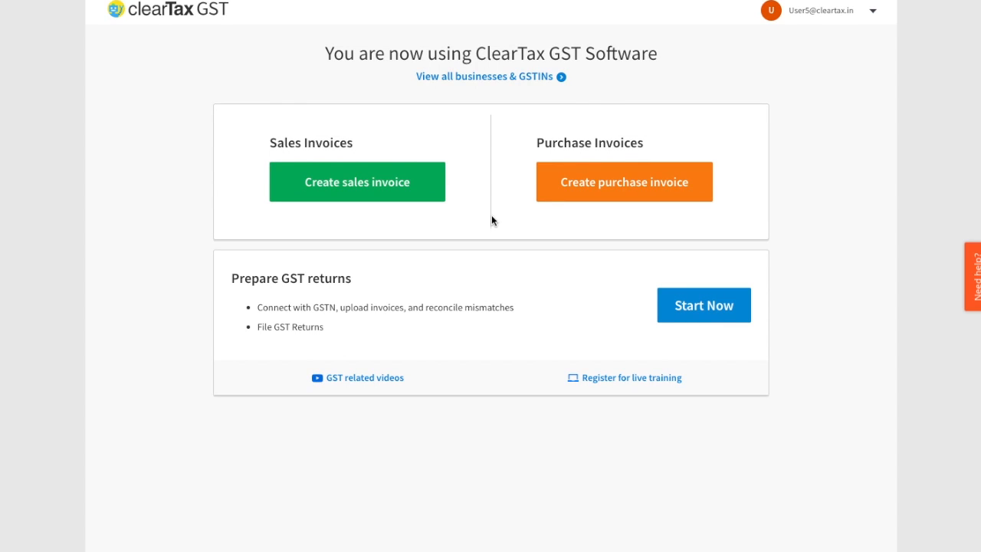
Open Demo business A's Import Invoices page and start creating a new import template.
click(685, 305)
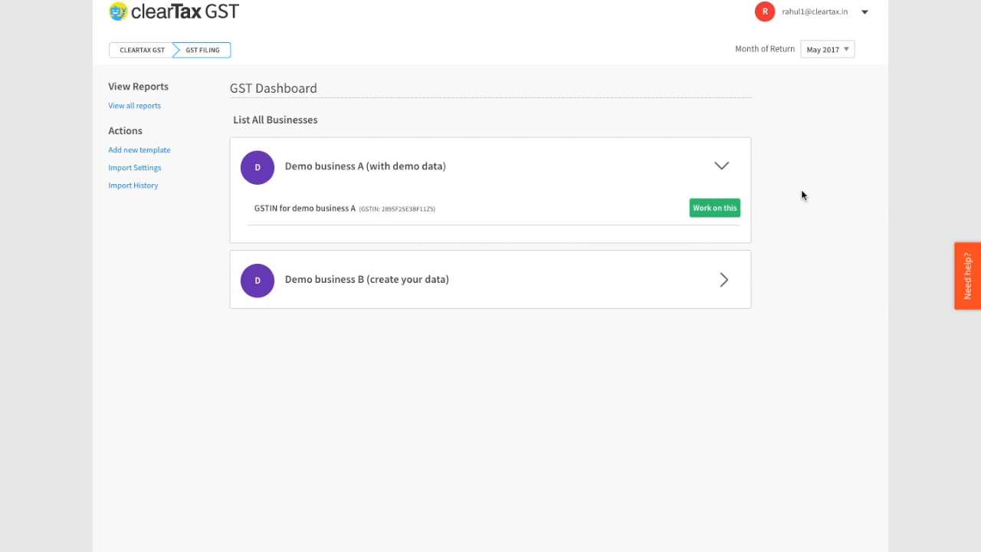
click(710, 213)
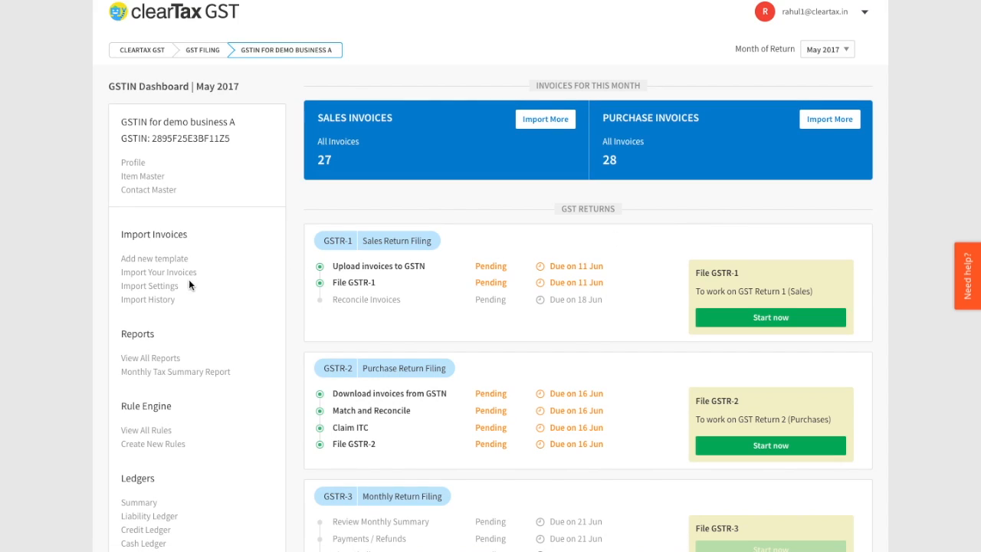
click(184, 274)
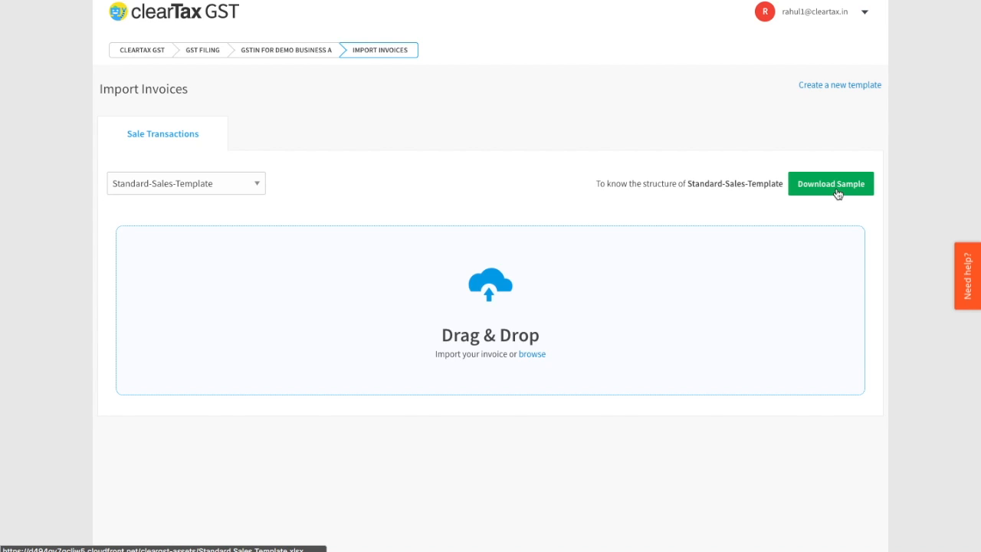
click(849, 87)
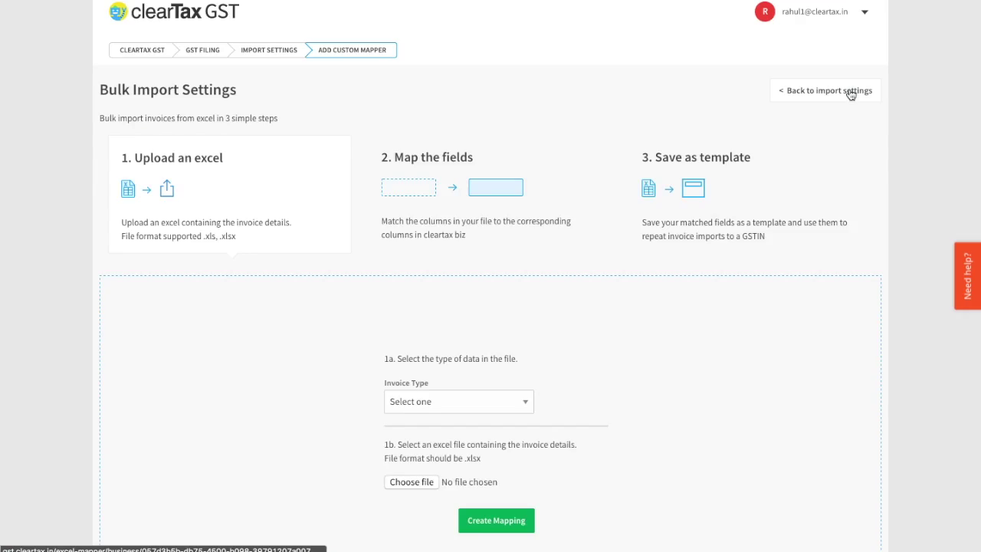
Upload Demo_Business_Sales_Invoice_Custom_Mapper.xlsx as Sales Invoices data and create the mapping.
click(499, 404)
click(483, 414)
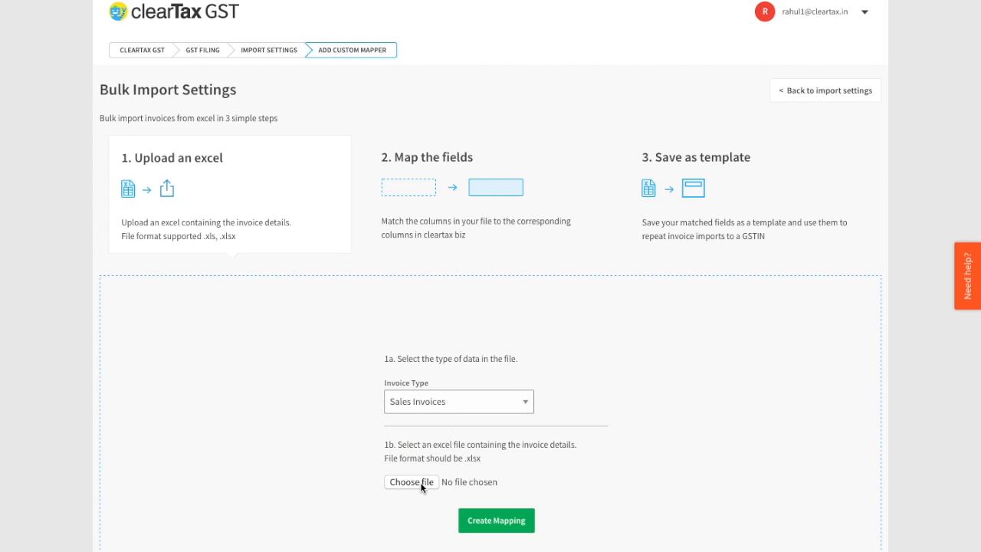
click(410, 481)
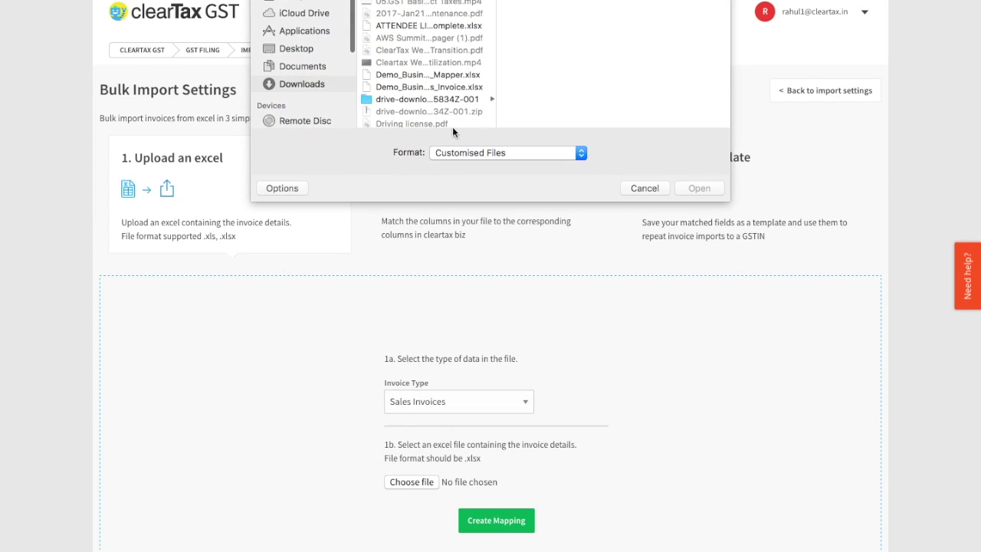
double_click(432, 84)
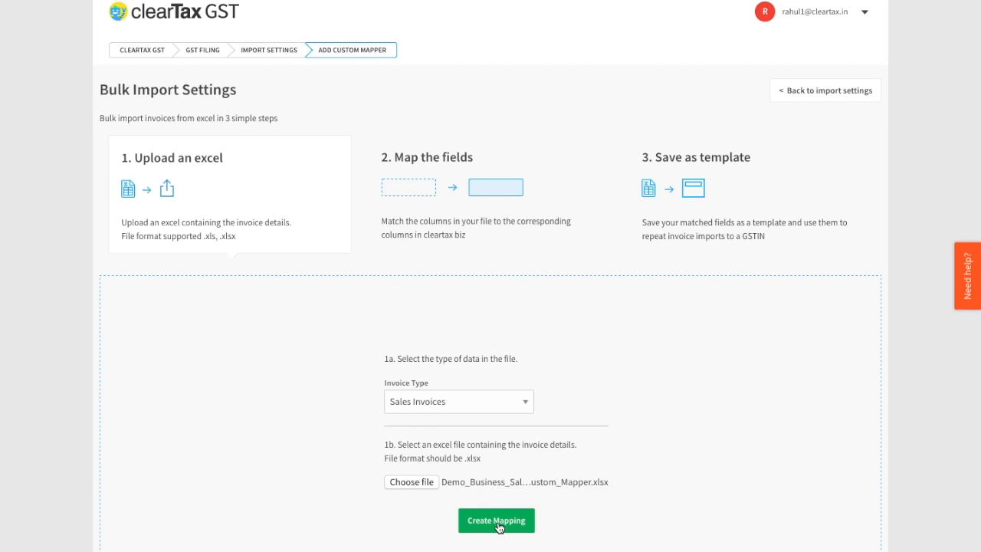
click(499, 525)
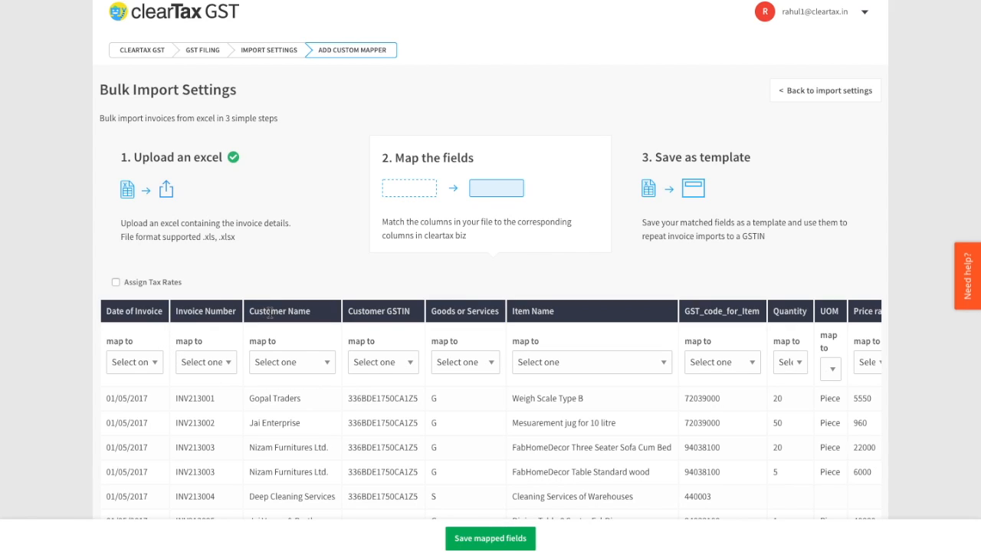
Map Date of Invoice to Invoice_Date and save the mapped fields for review.
click(153, 366)
click(154, 361)
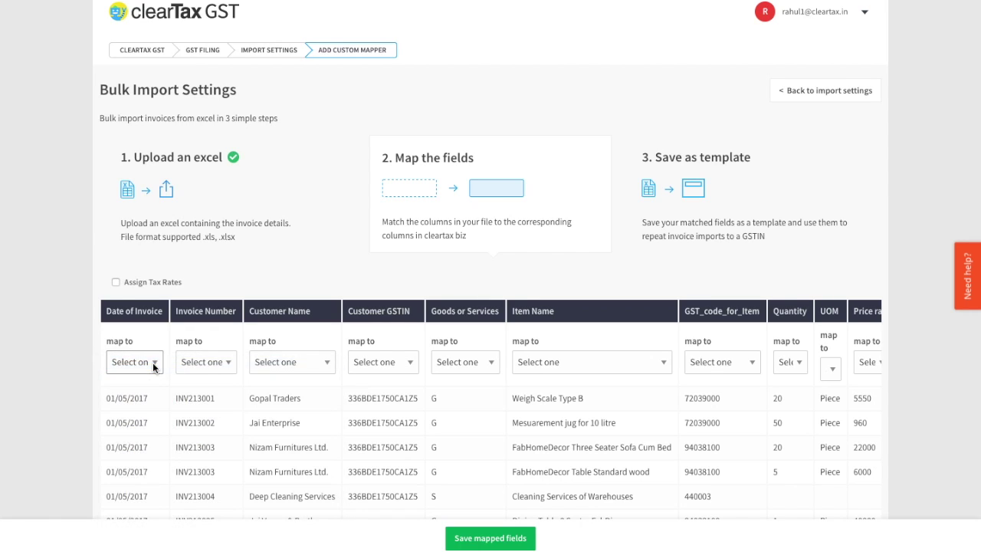
click(196, 364)
click(29, 363)
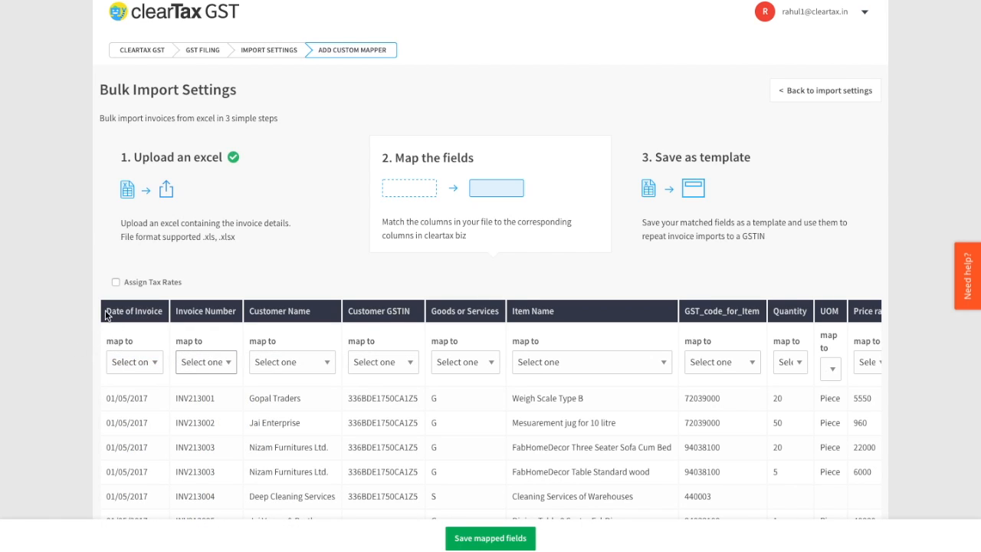
click(147, 365)
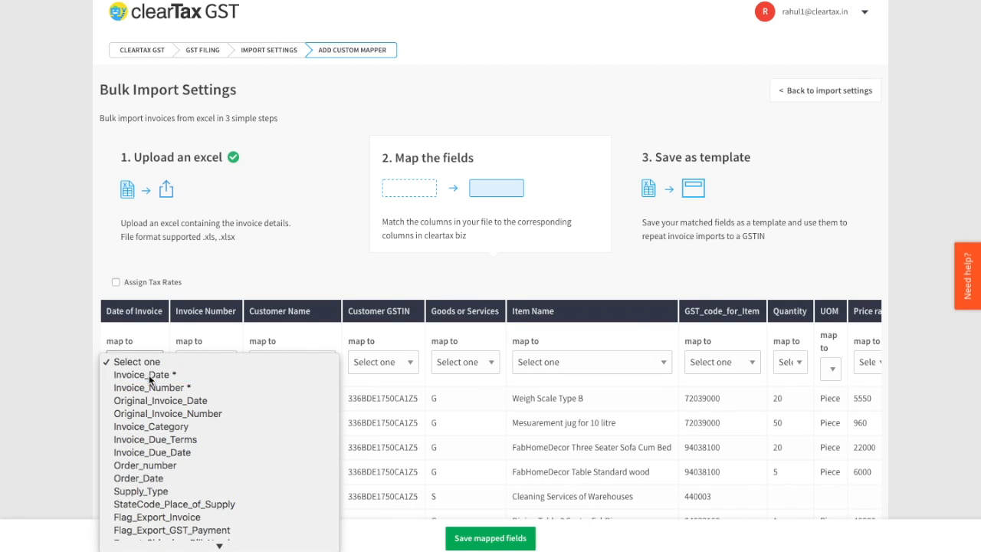
click(150, 375)
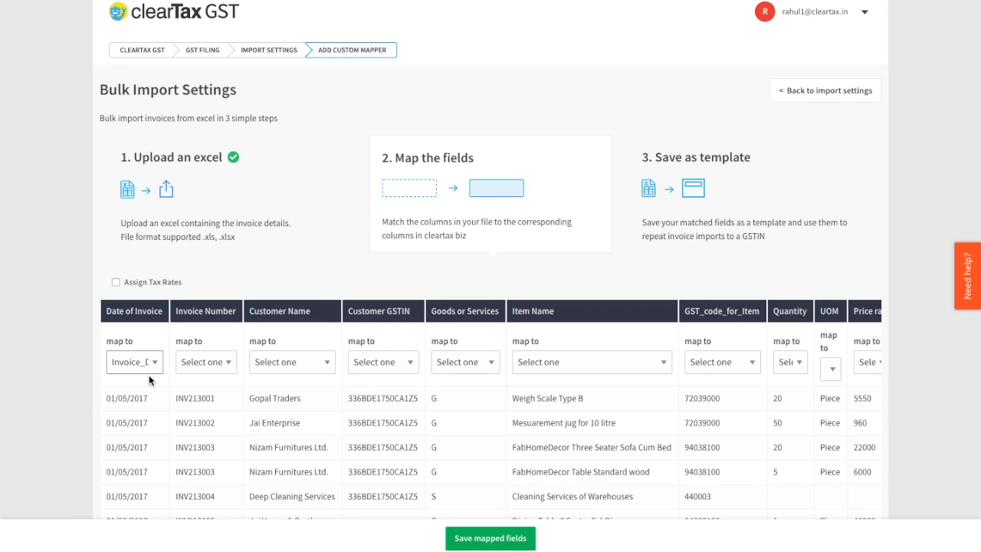
scroll(696, 410, right, 5)
scroll(696, 410, left, 3)
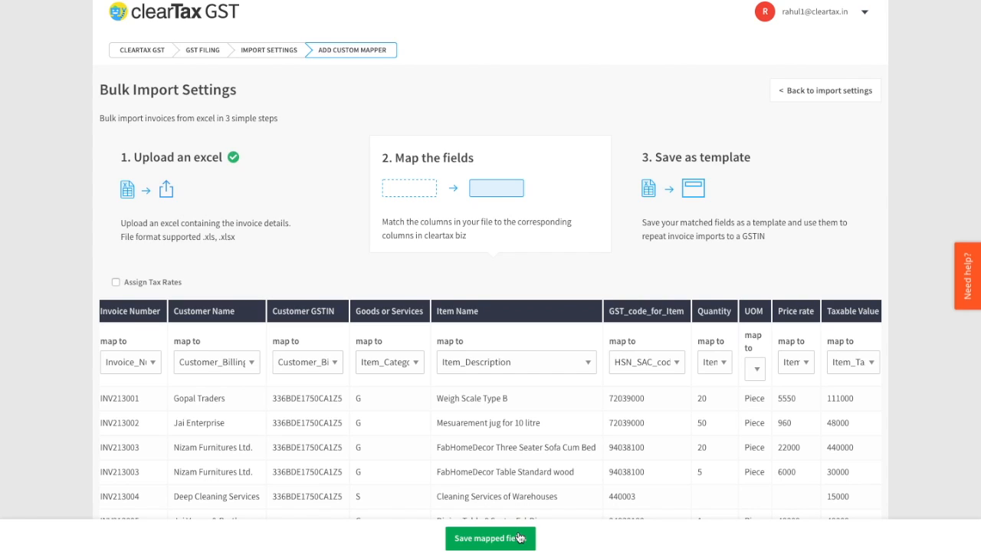
click(520, 538)
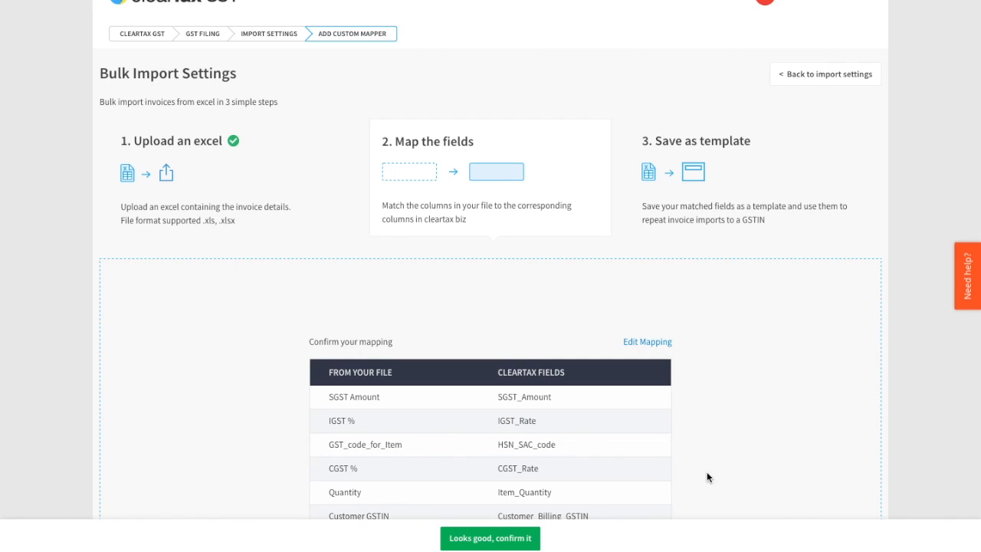
scroll(706, 477, down, 3)
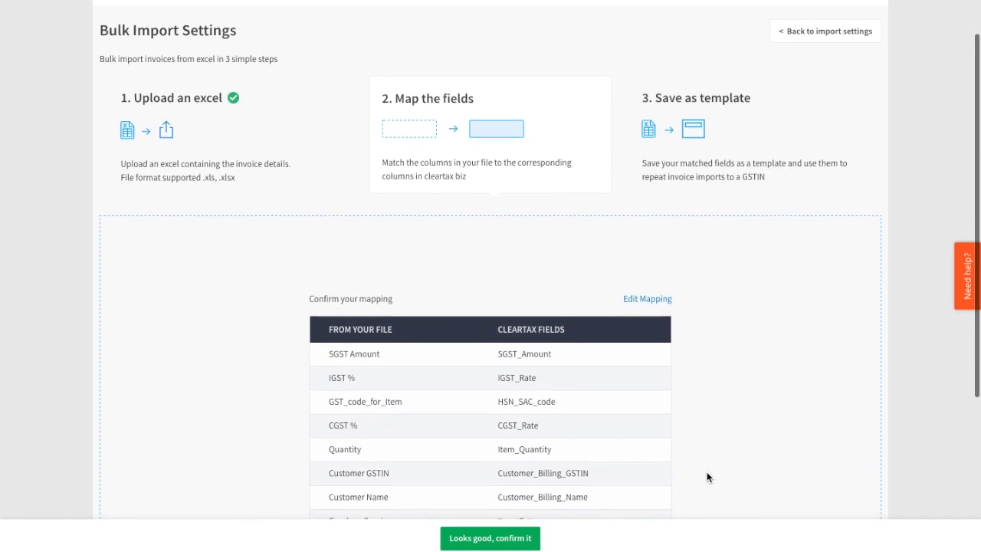
scroll(707, 476, down, 1)
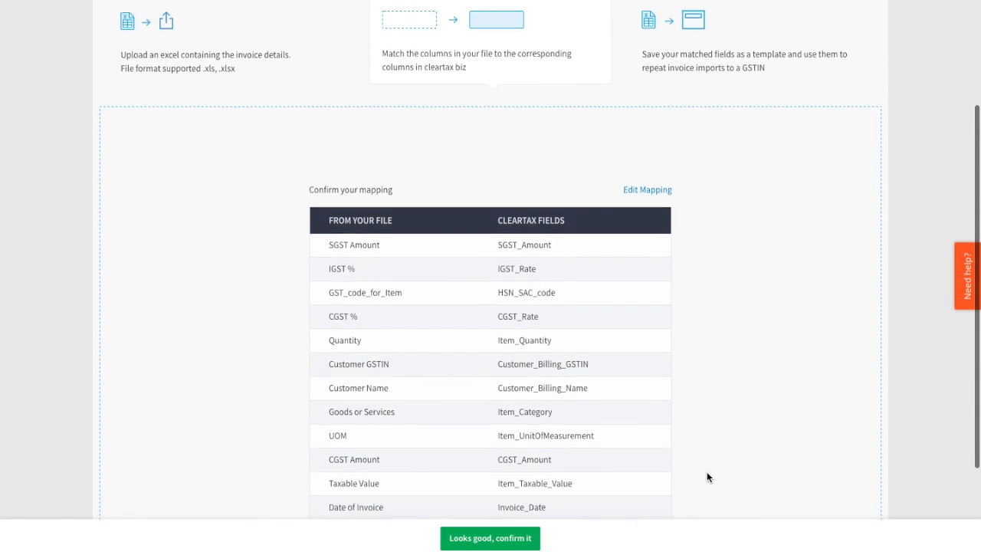
scroll(706, 477, down, 2)
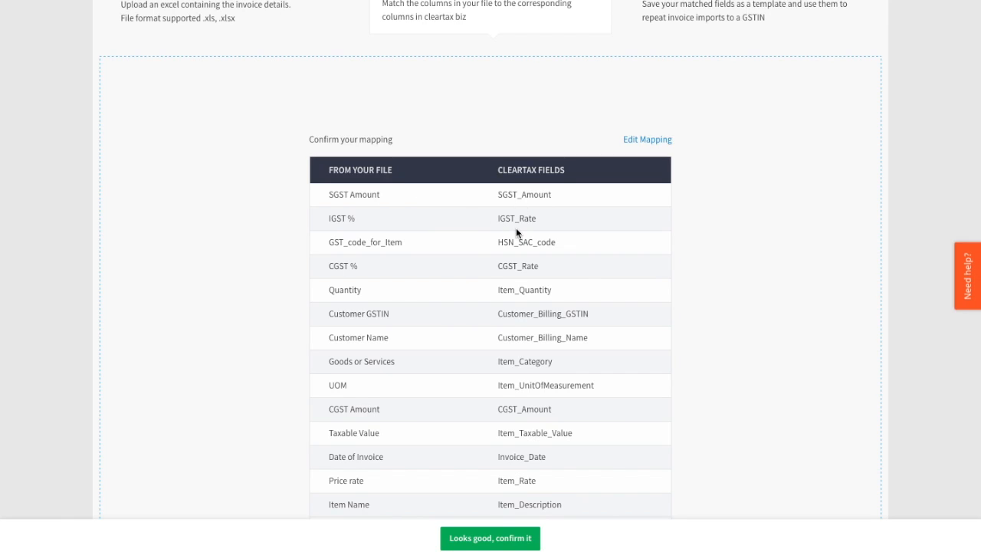
Revisit the mapping via Edit Mapping, save it again and confirm it looks good.
click(637, 140)
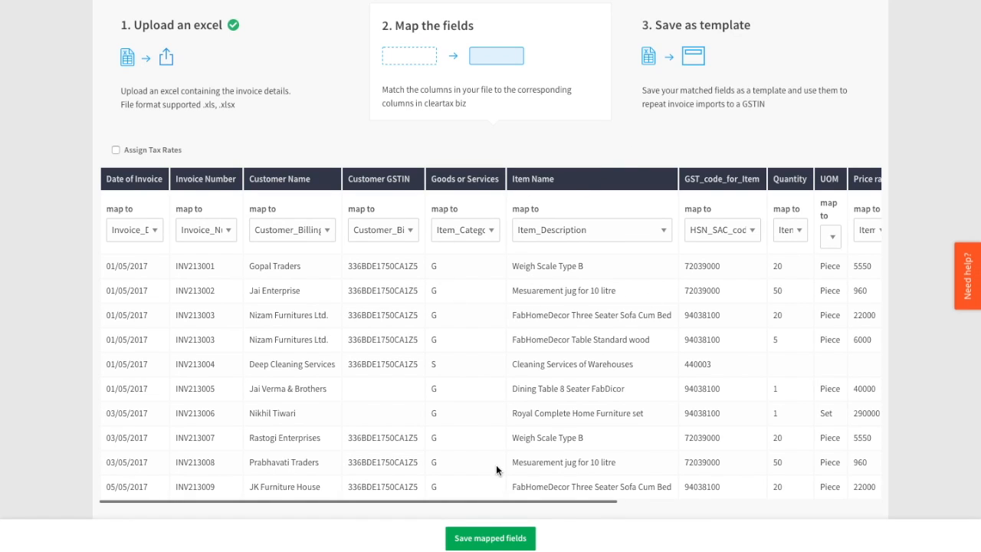
click(492, 540)
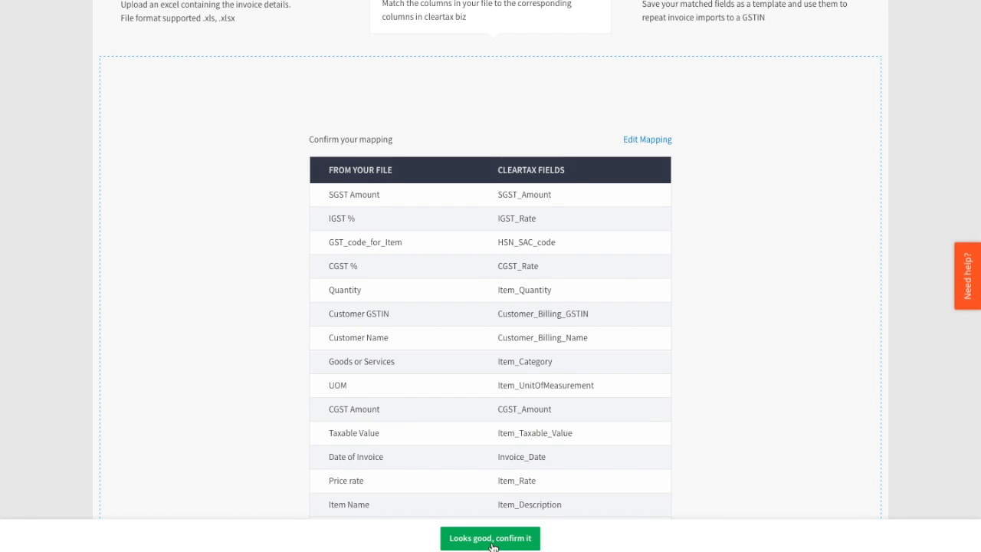
click(491, 540)
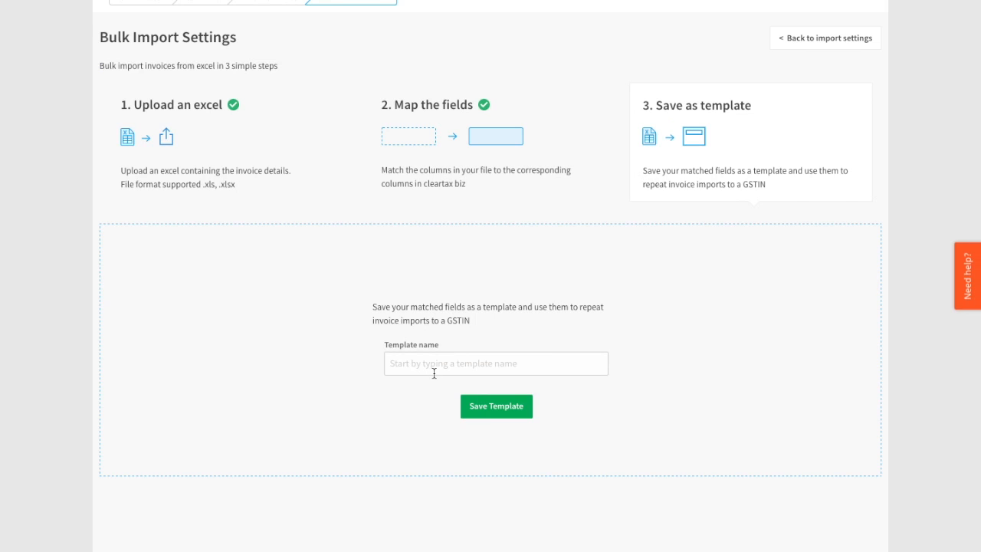
text(My Sales Template)
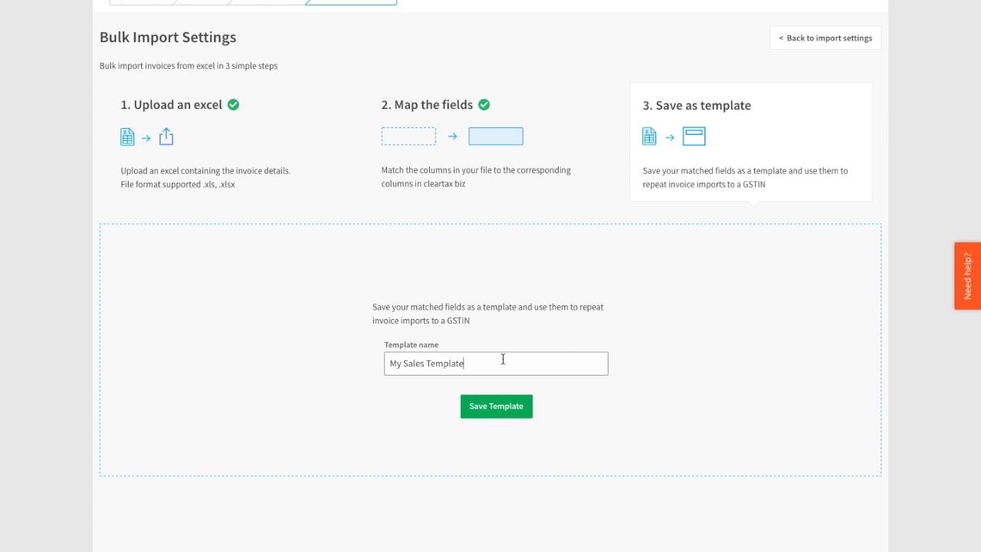
Save the template as 'My Sales Template' and select it as the import template.
click(498, 410)
click(213, 186)
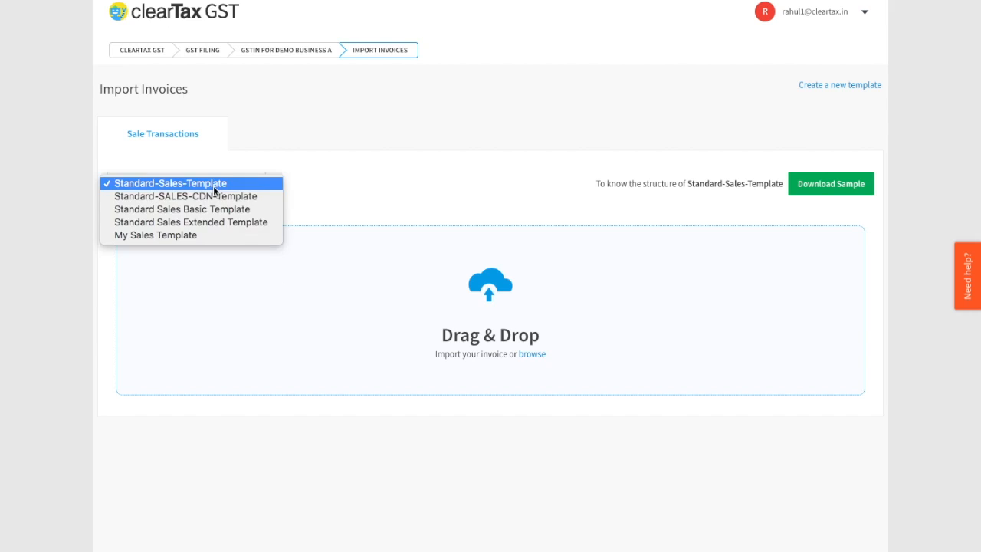
click(223, 236)
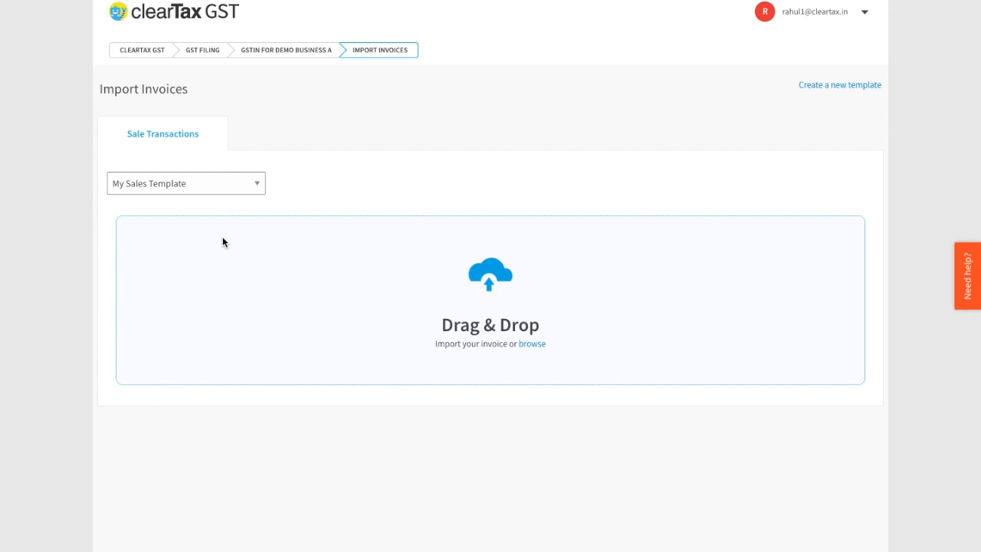